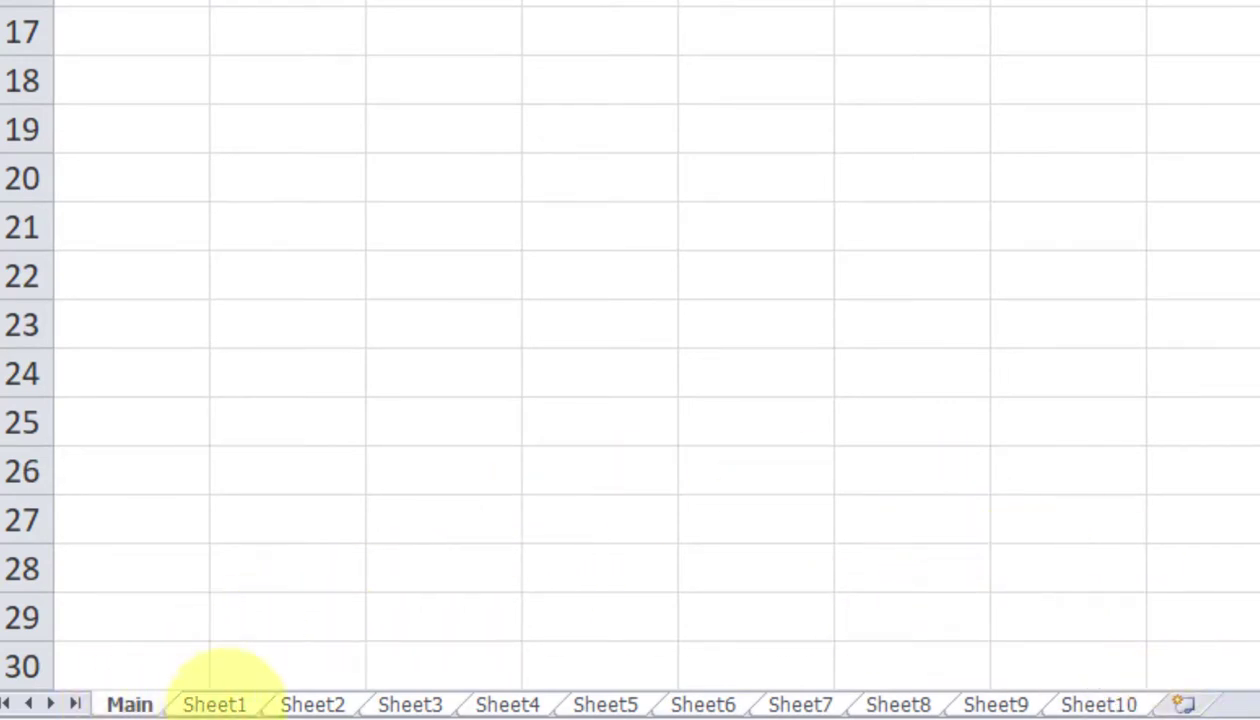
- Look through Sheet1 to Sheet10 for existing data below the header band and return to the Main sheet
{"action": "left_click", "coordinate": [214, 704]}
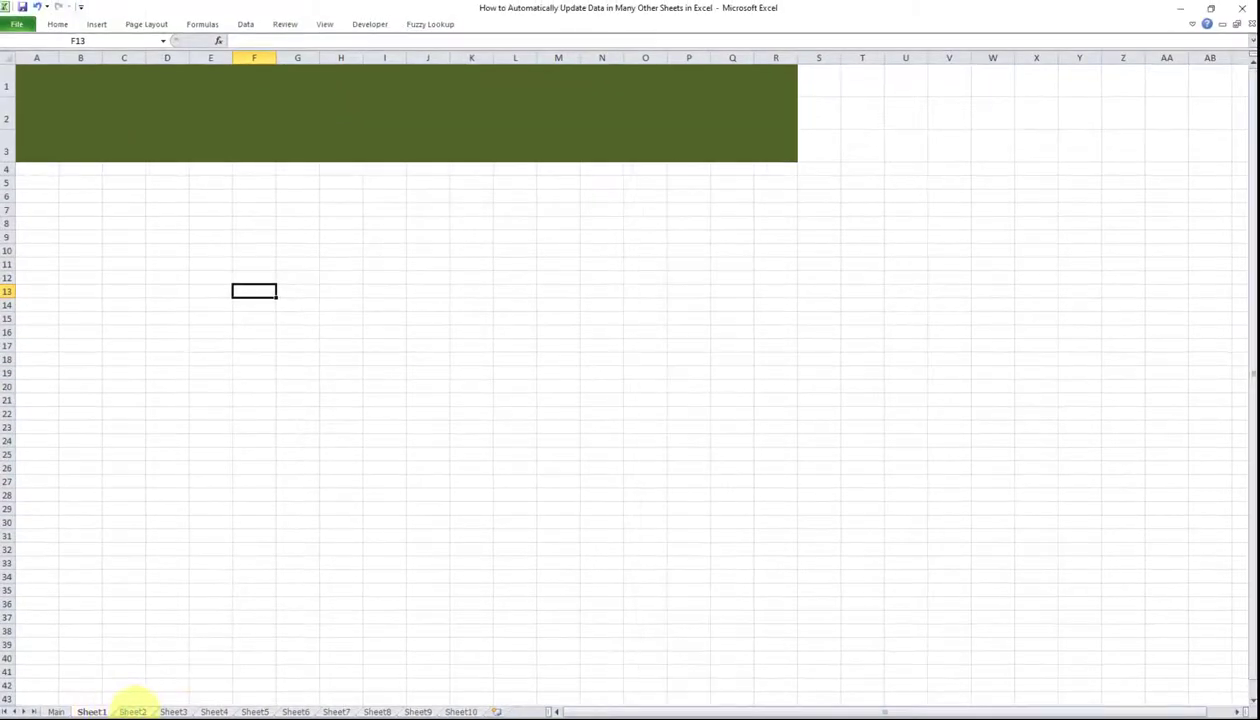
{"action": "left_click", "coordinate": [133, 708]}
{"action": "left_click", "coordinate": [173, 708]}
{"action": "left_click", "coordinate": [214, 708]}
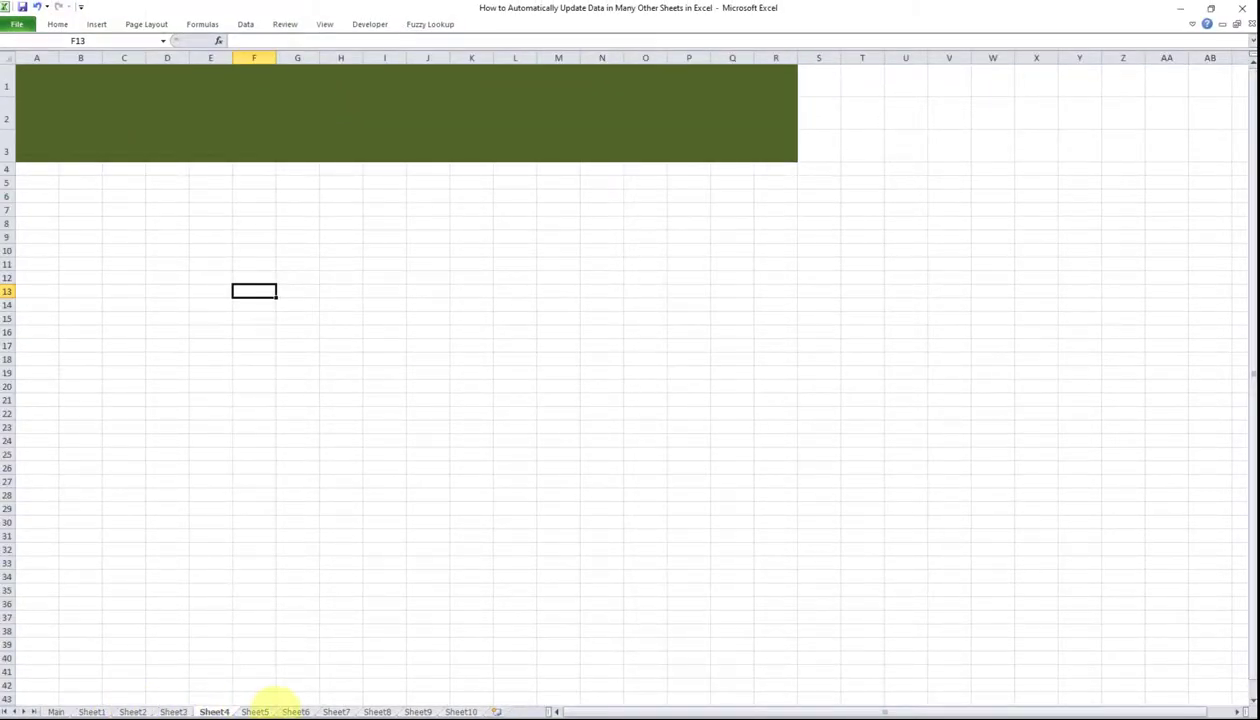
{"action": "left_click", "coordinate": [255, 708]}
{"action": "left_click", "coordinate": [295, 709]}
{"action": "left_click", "coordinate": [336, 709]}
{"action": "left_click", "coordinate": [377, 709]}
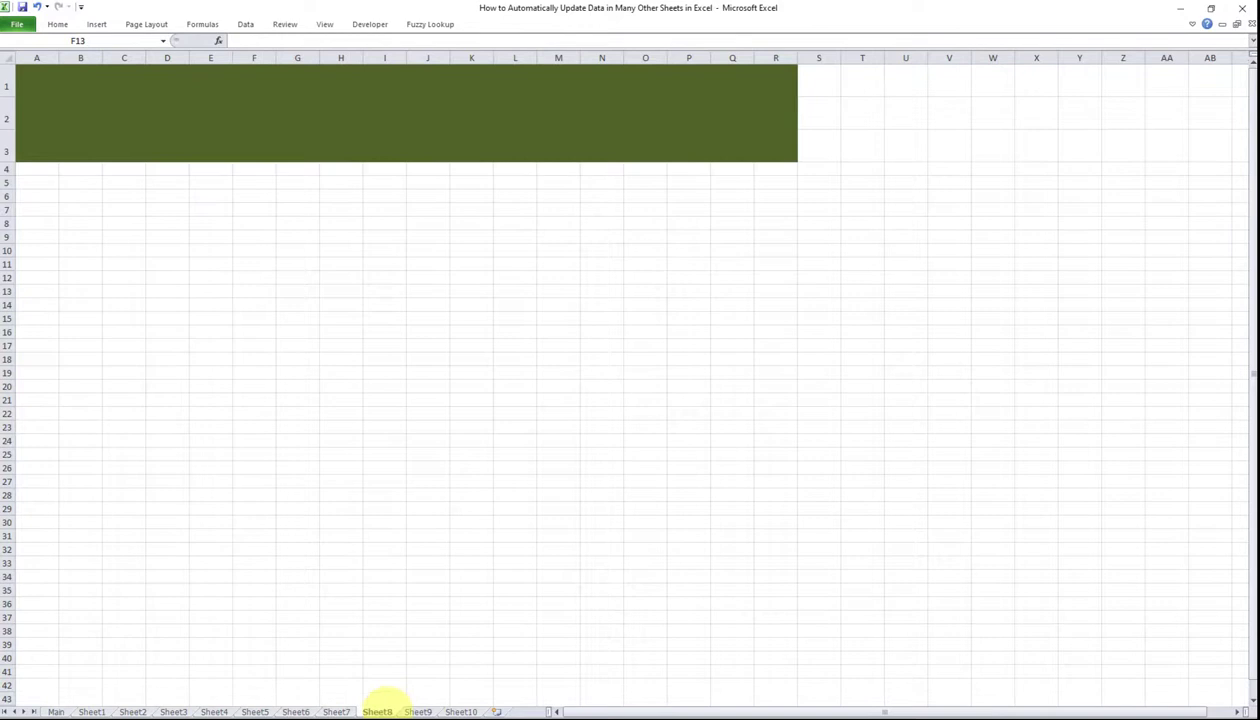
{"action": "left_click", "coordinate": [418, 709]}
{"action": "left_click", "coordinate": [458, 709]}
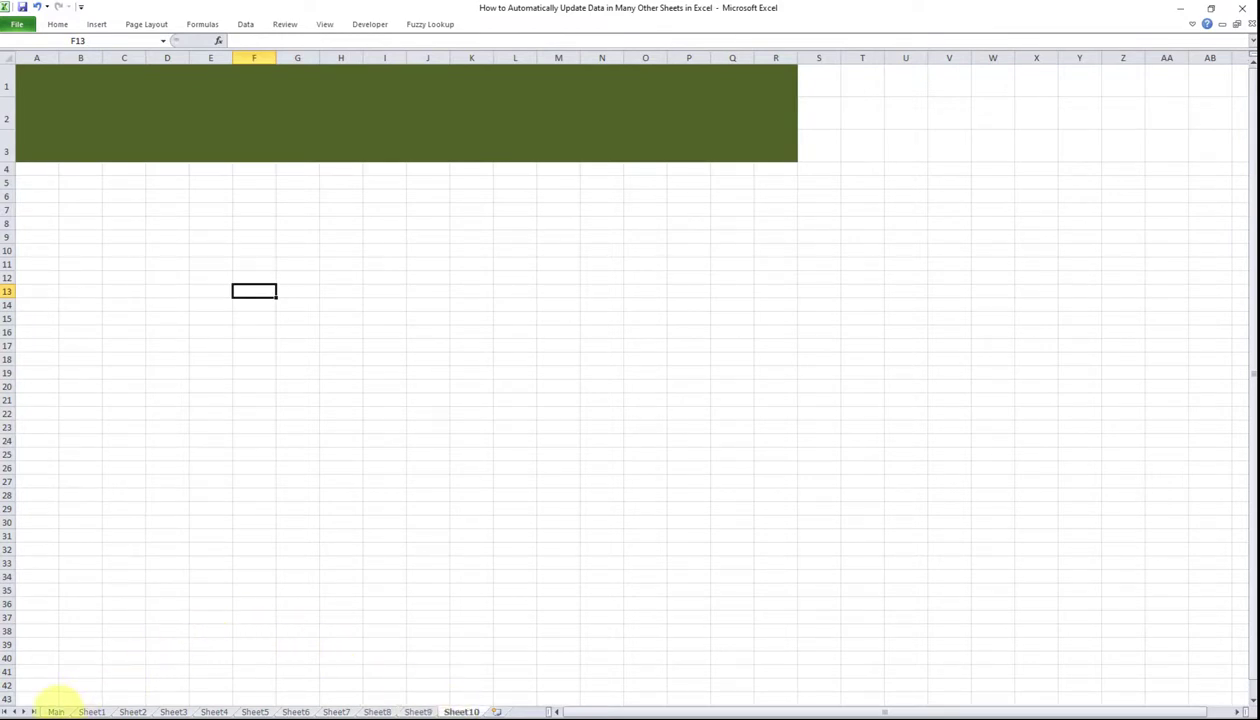
{"action": "left_click", "coordinate": [56, 709]}
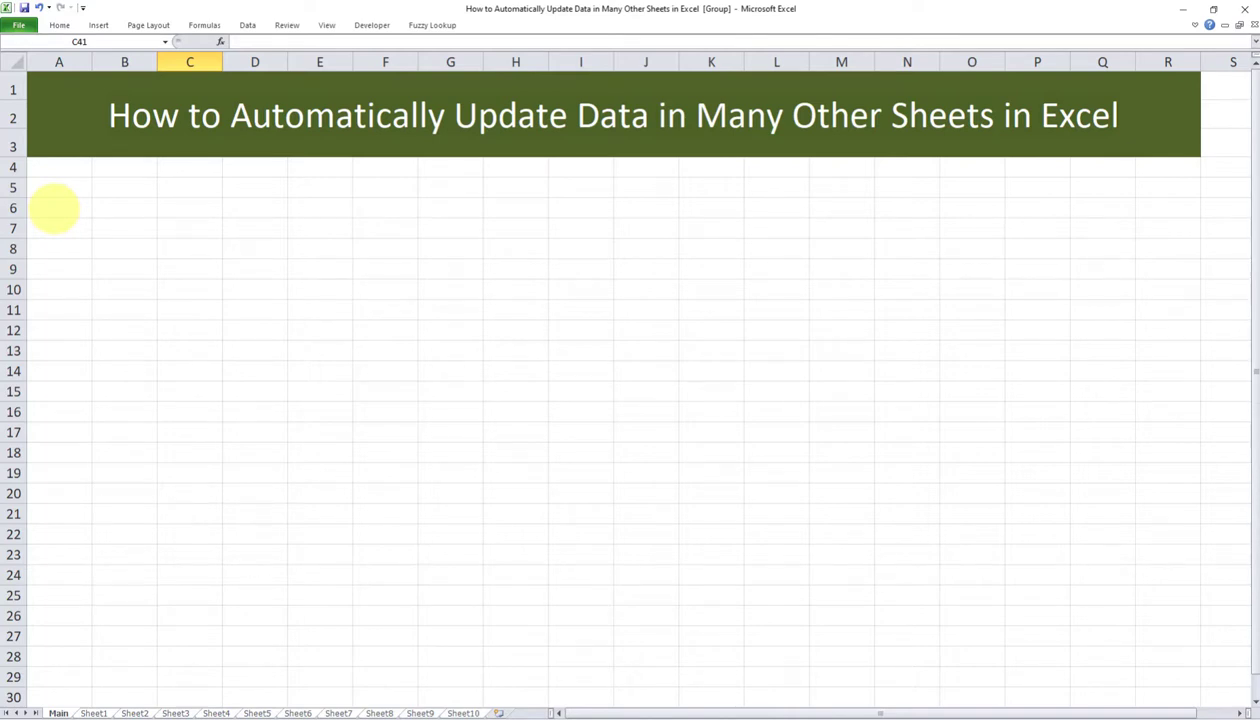
- Enter the labels Accounts, Claims and Users in cells A6 to A8 of the grouped sheets
{"action": "left_click", "coordinate": [56, 208]}
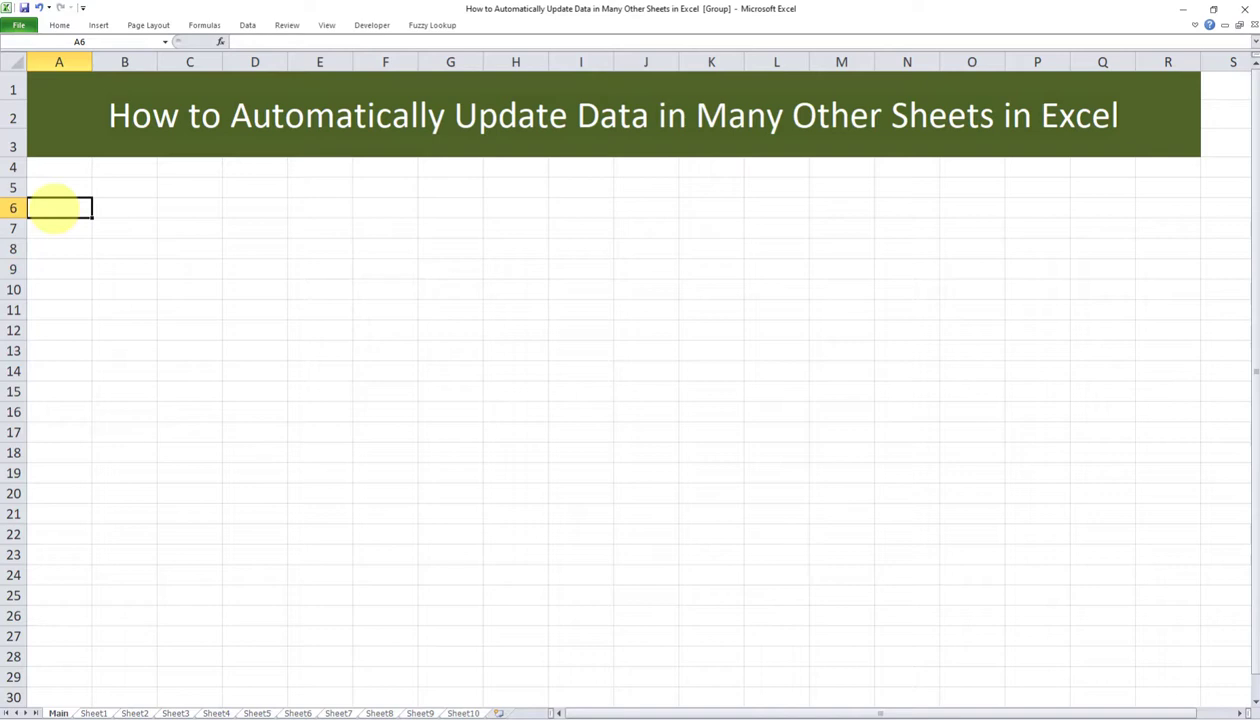
{"action": "type", "text": "Acc"}
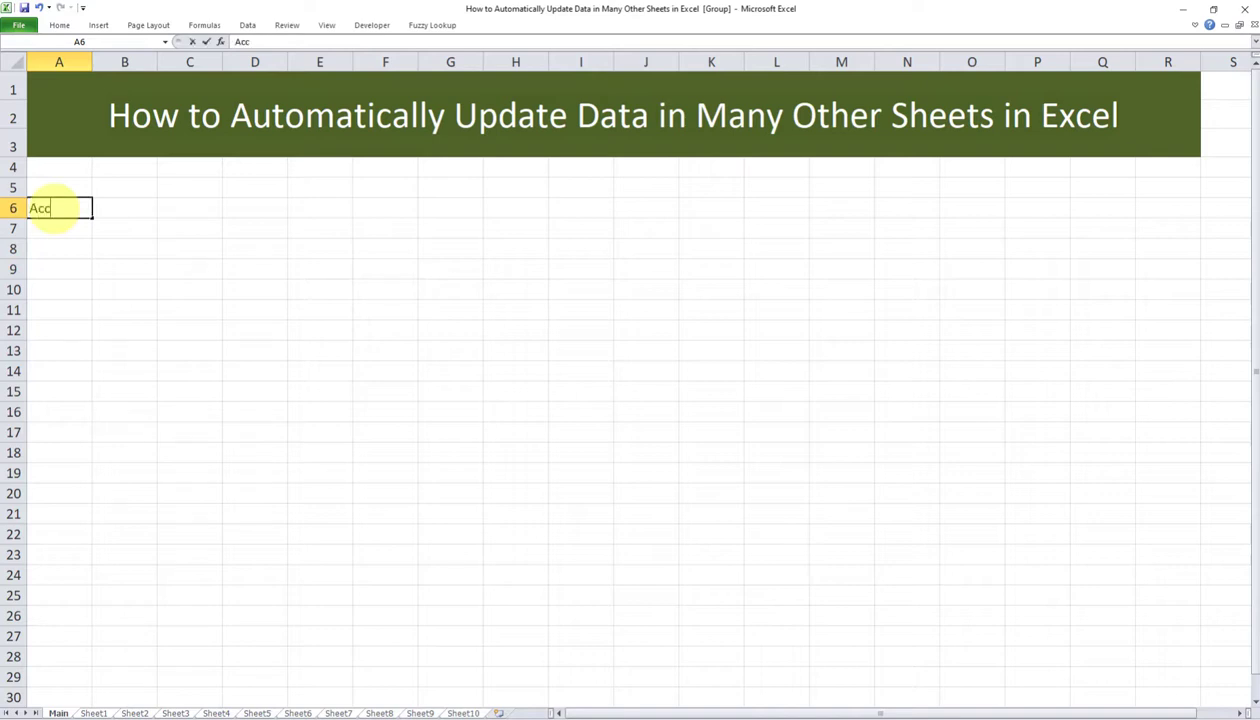
{"action": "type", "text": "ounts"}
{"action": "key", "text": "Return"}
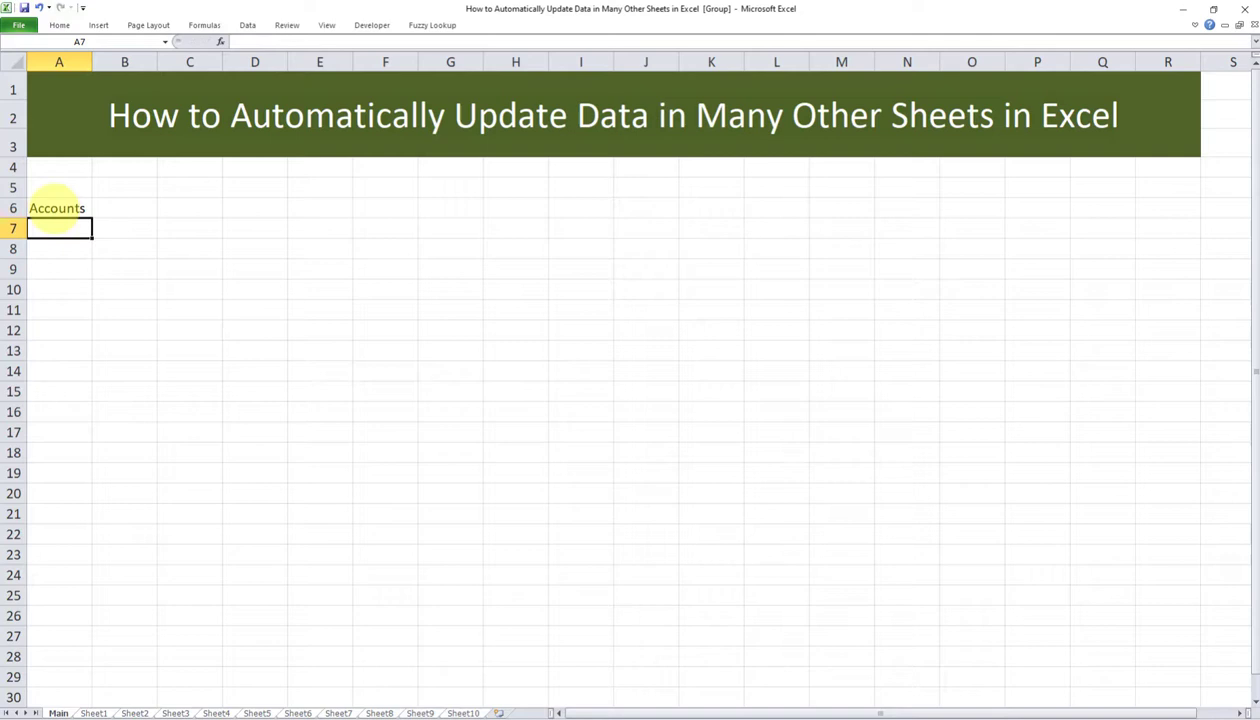
{"action": "type", "text": "Claims"}
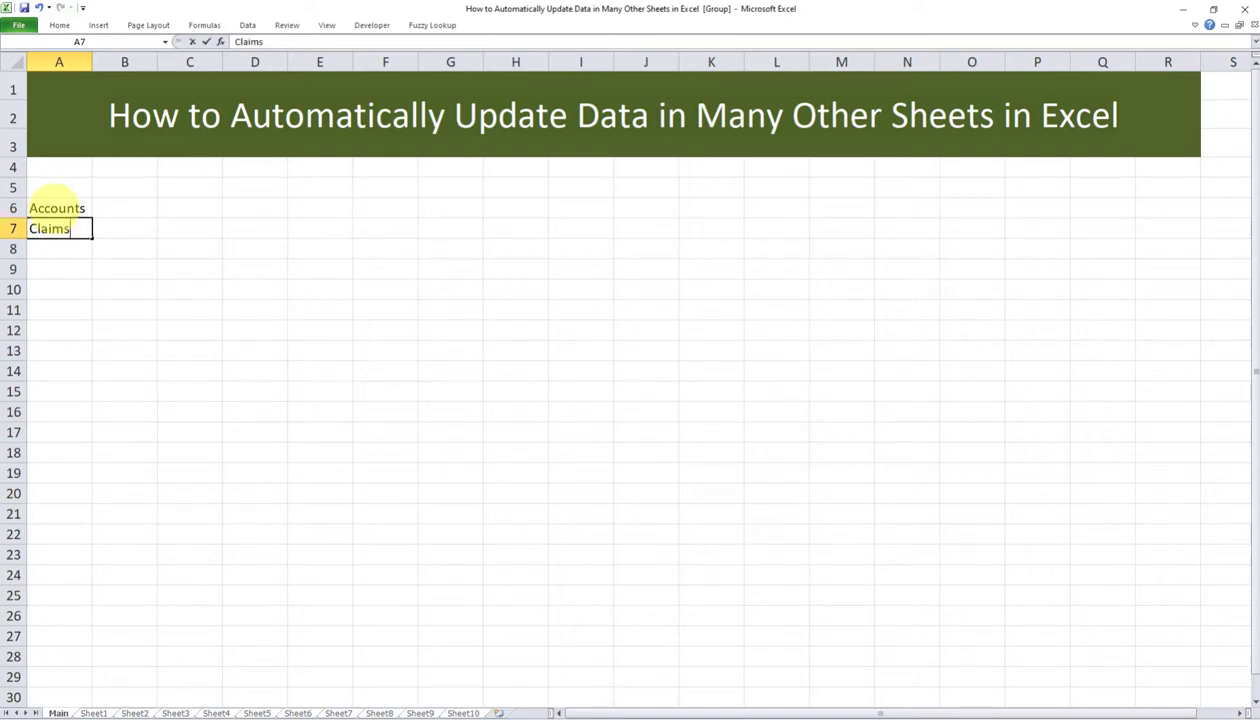
{"action": "key", "text": "Return"}
{"action": "type", "text": "Users"}
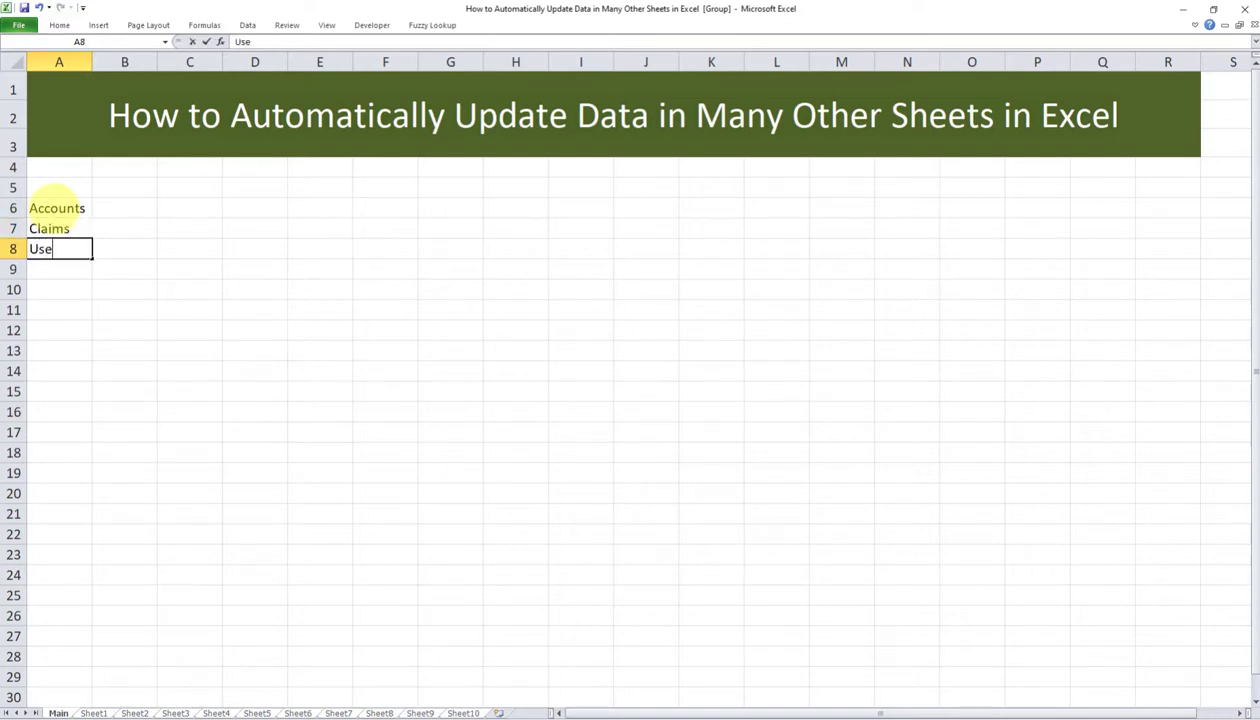
{"action": "key", "text": "Tab"}
- Enter 1000, 350 and 650 in cells B6 to B8 beside the Accounts, Claims and Users labels
{"action": "key", "text": "Up"}
{"action": "key", "text": "Up"}
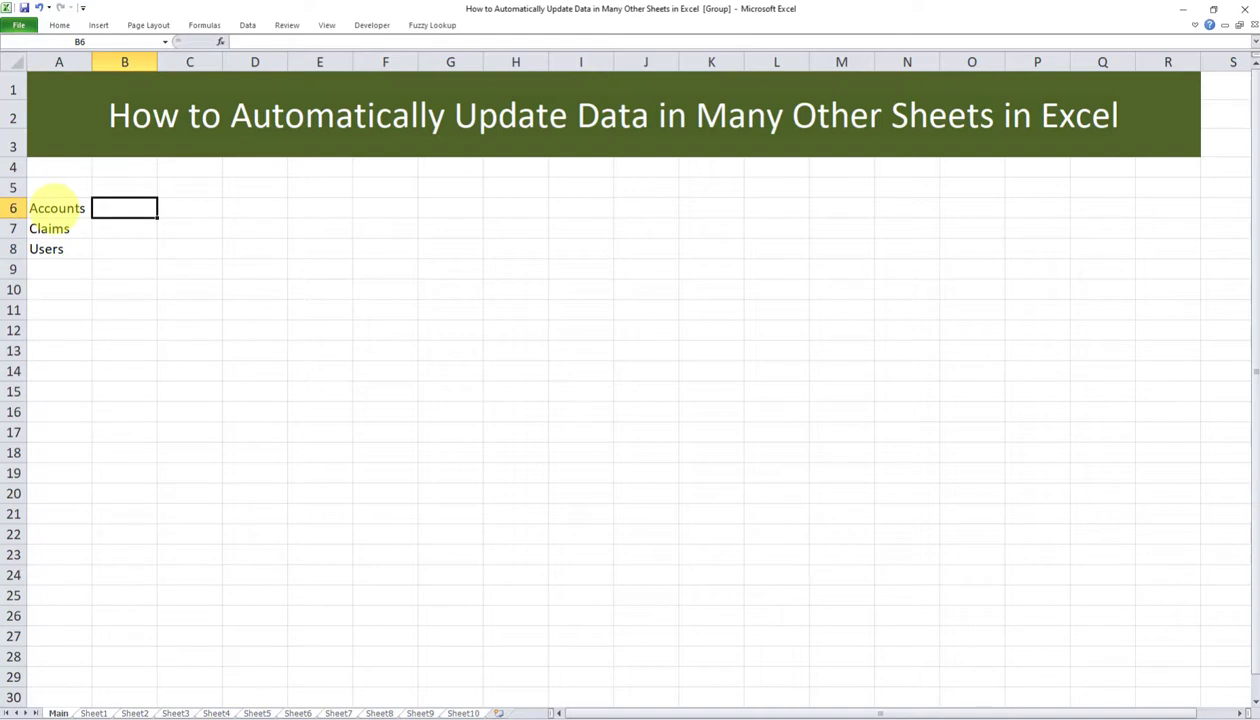
{"action": "type", "text": "1000"}
{"action": "key", "text": "Return"}
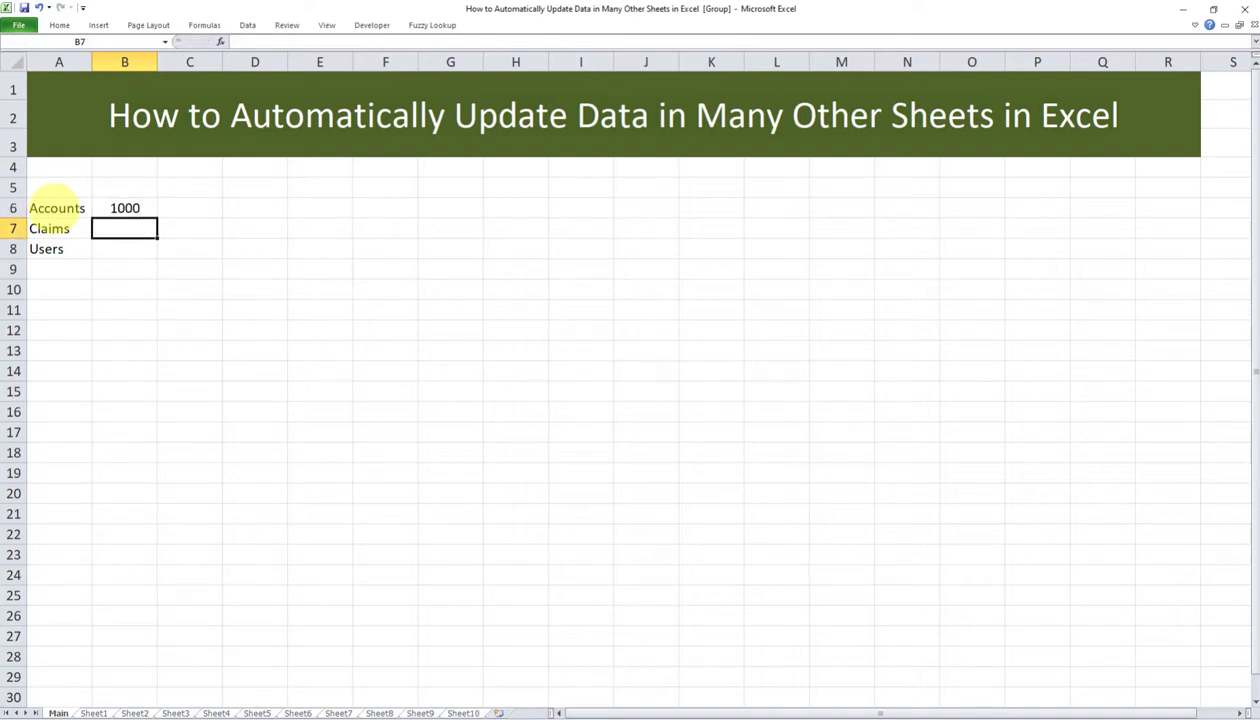
{"action": "type", "text": "350"}
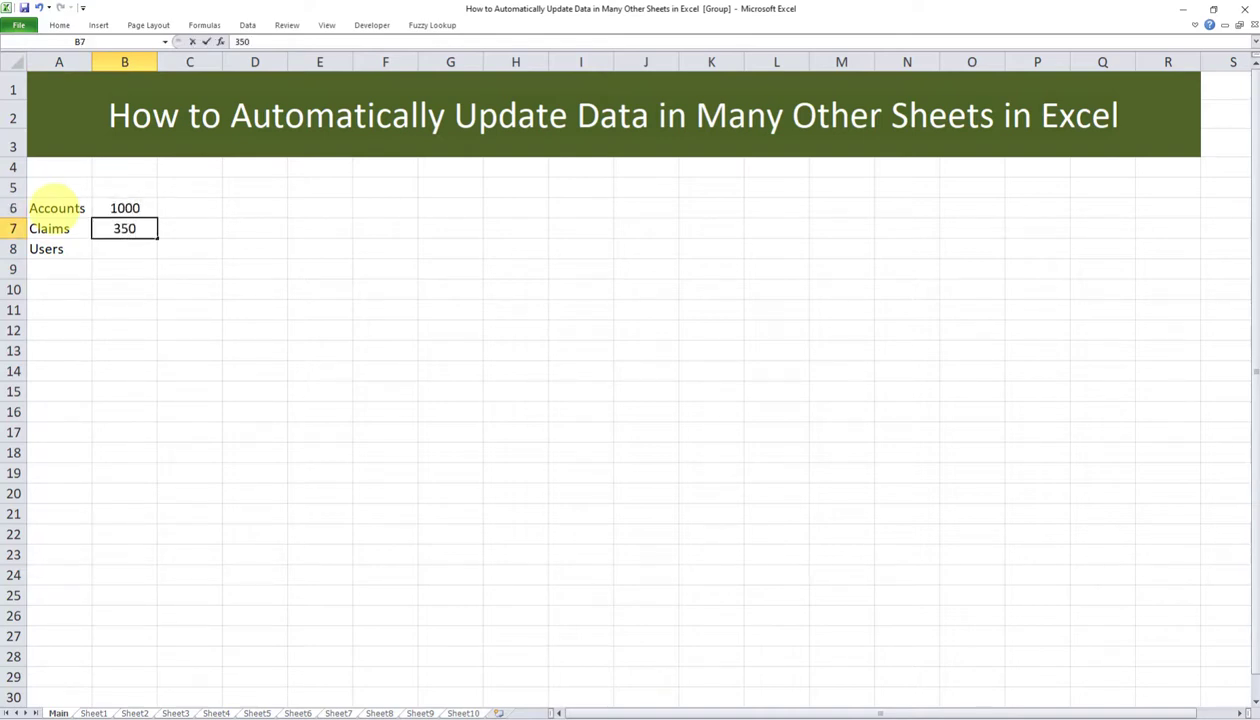
{"action": "key", "text": "Return"}
{"action": "key", "text": "Return"}
{"action": "key", "text": "Up"}
{"action": "type", "text": "650"}
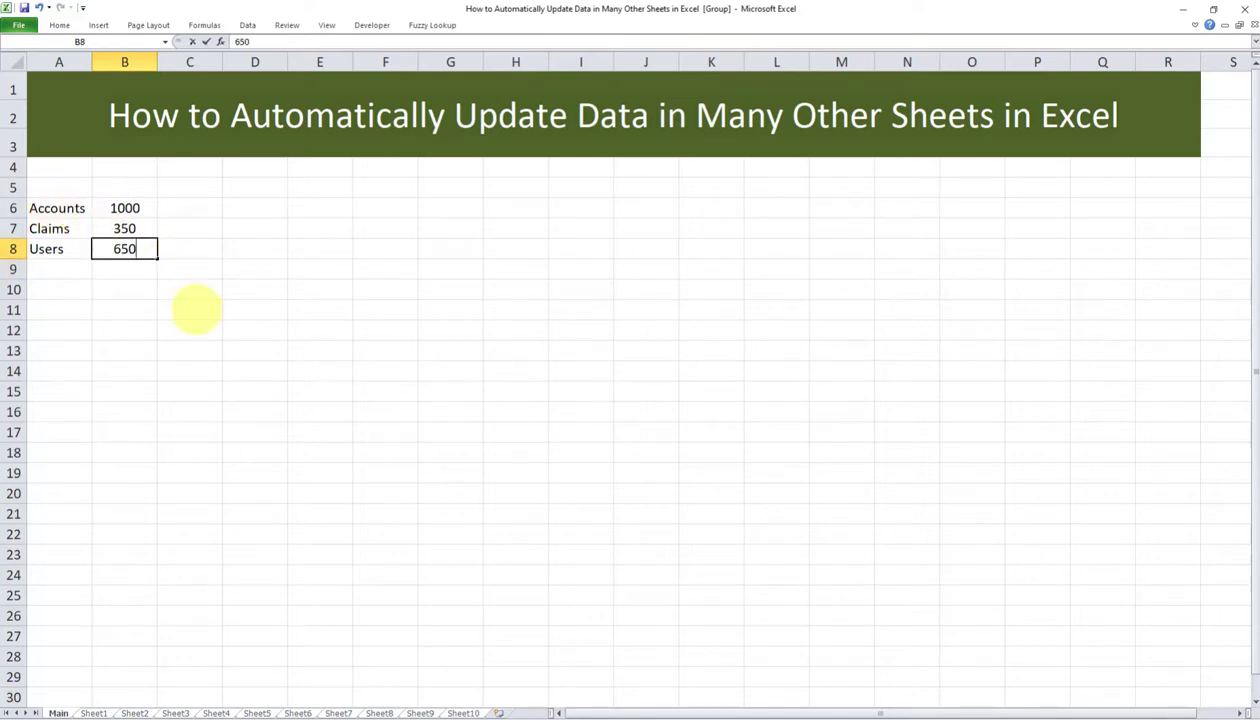
{"action": "key", "text": "ctrl+Return"}
{"action": "left_click", "coordinate": [207, 303]}
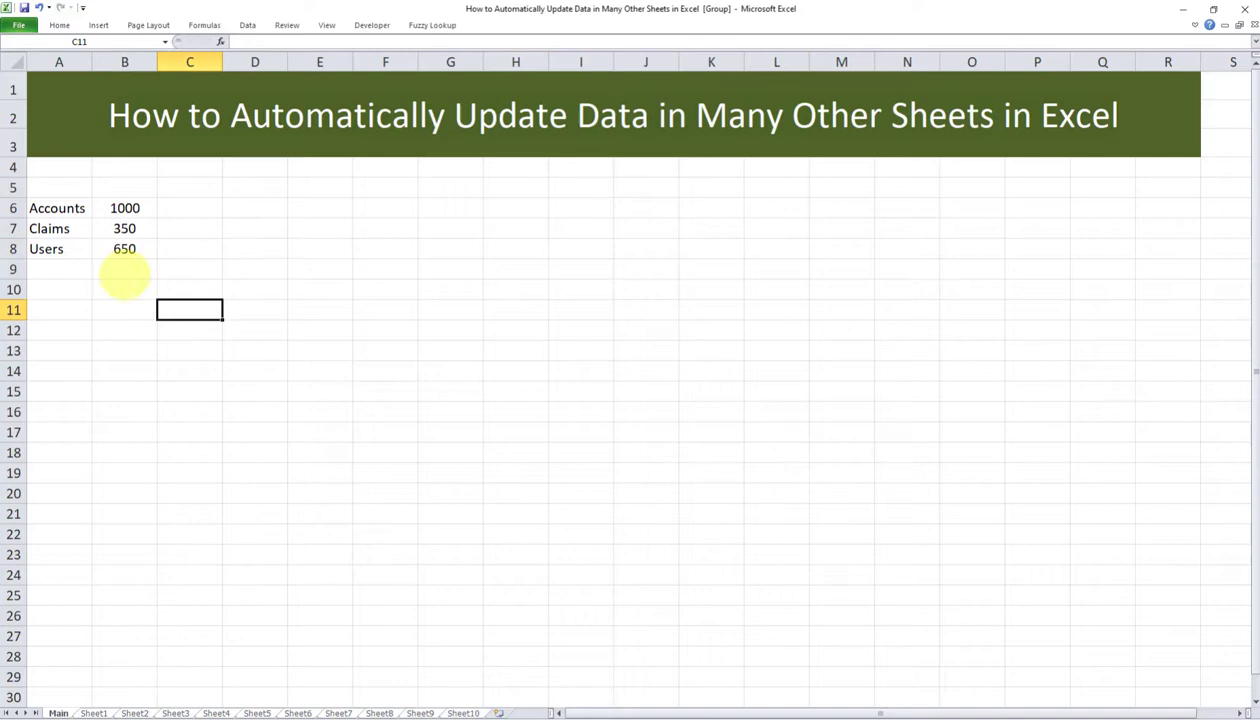
- Check the Accounts, Claims and Users entries across Sheet1 to Sheet10 and return to the Main sheet
{"action": "left_click_drag", "start_coordinate": [62, 202], "coordinate": [56, 258]}
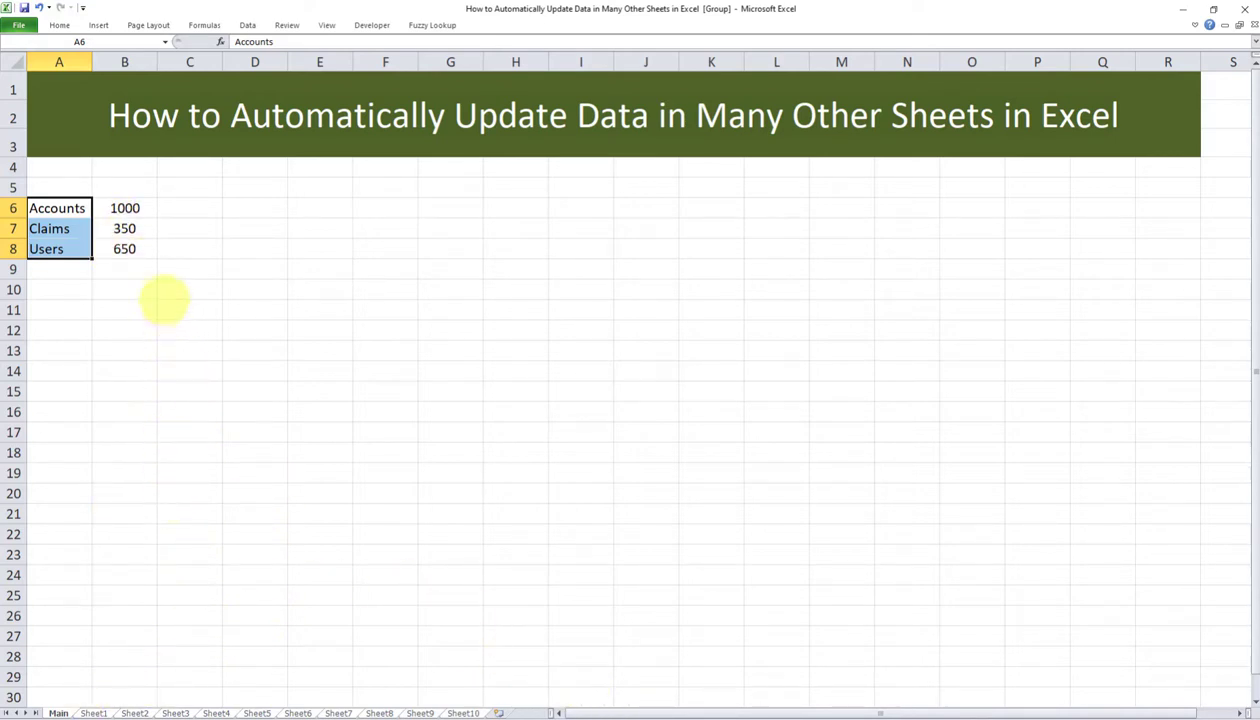
{"action": "left_click", "coordinate": [93, 712]}
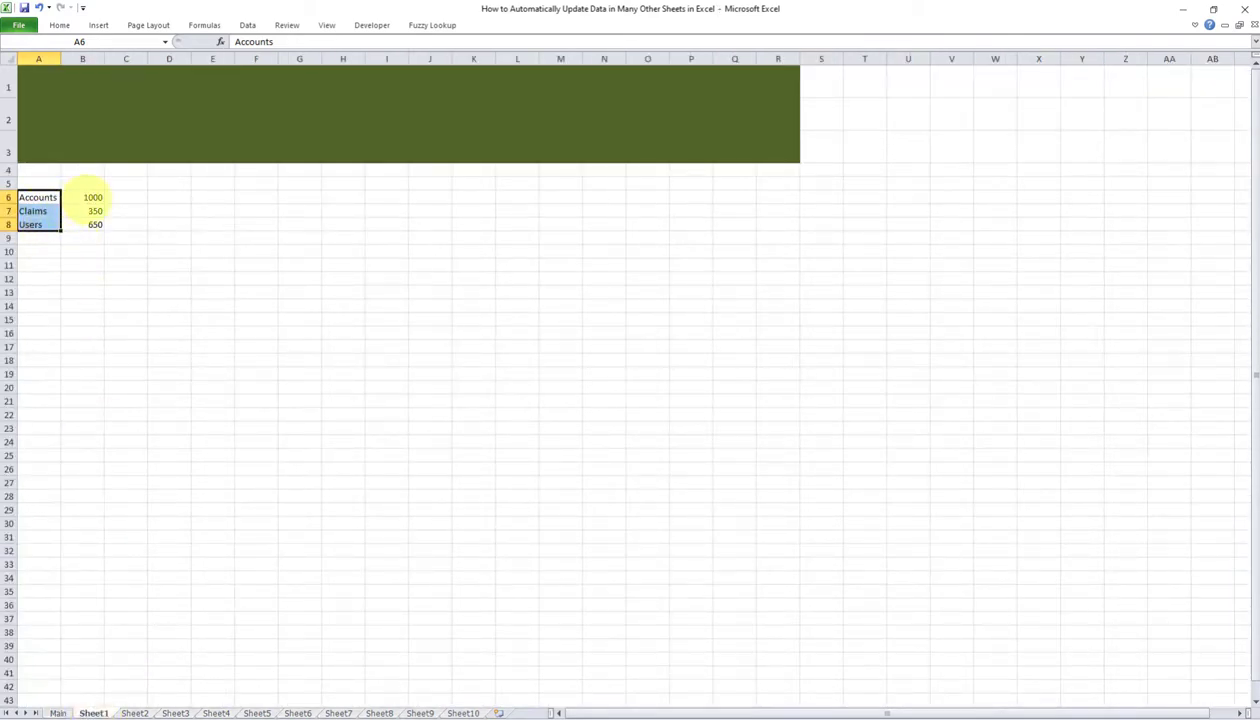
{"action": "left_click", "coordinate": [134, 712]}
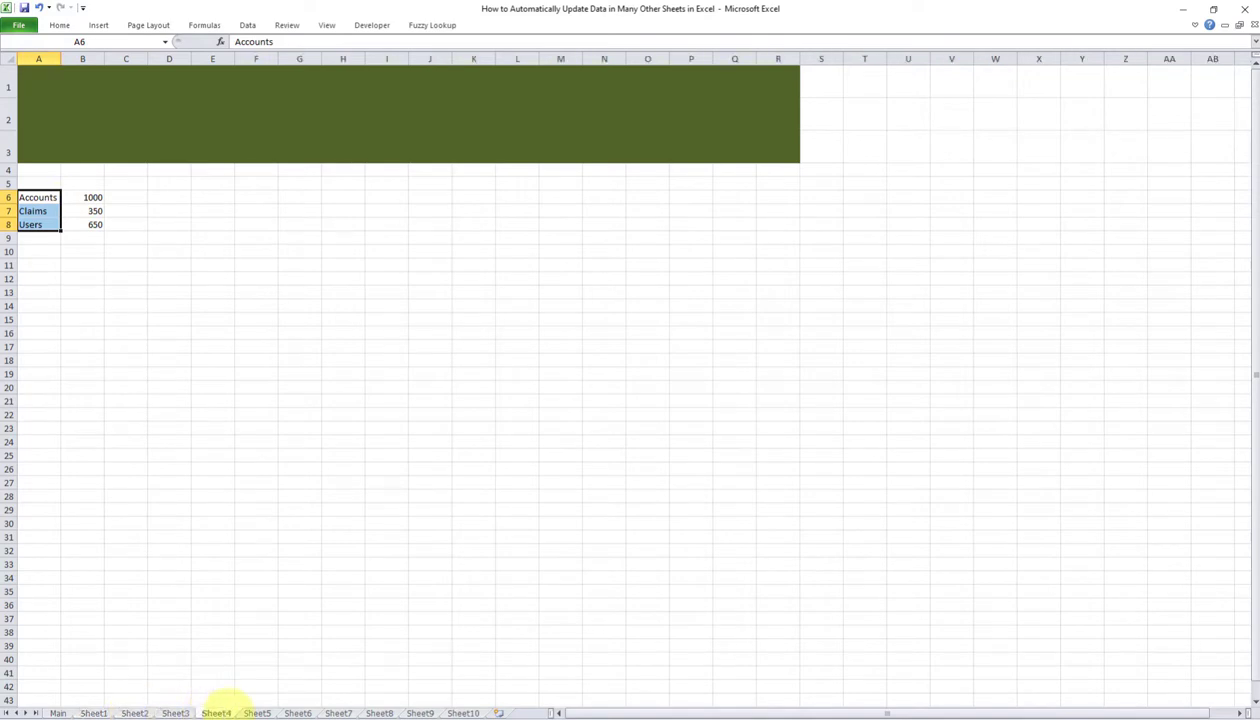
{"action": "left_click", "coordinate": [297, 712]}
{"action": "left_click", "coordinate": [379, 712]}
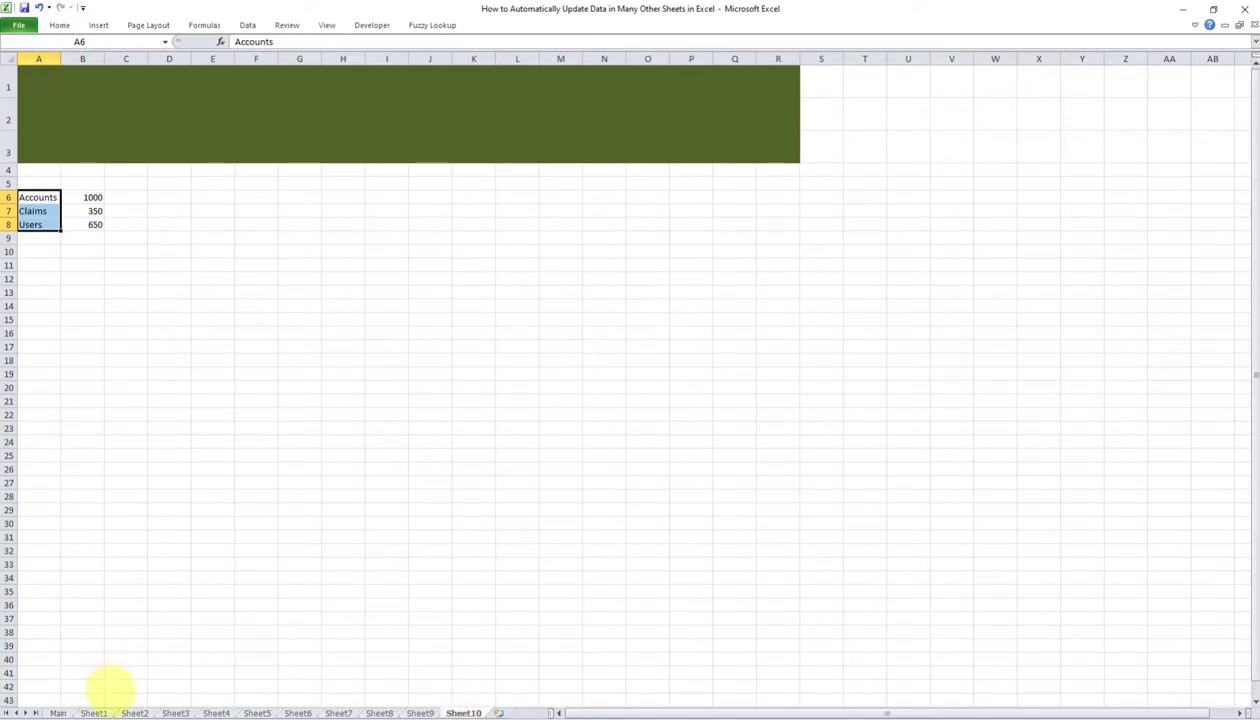
{"action": "left_click", "coordinate": [58, 712]}
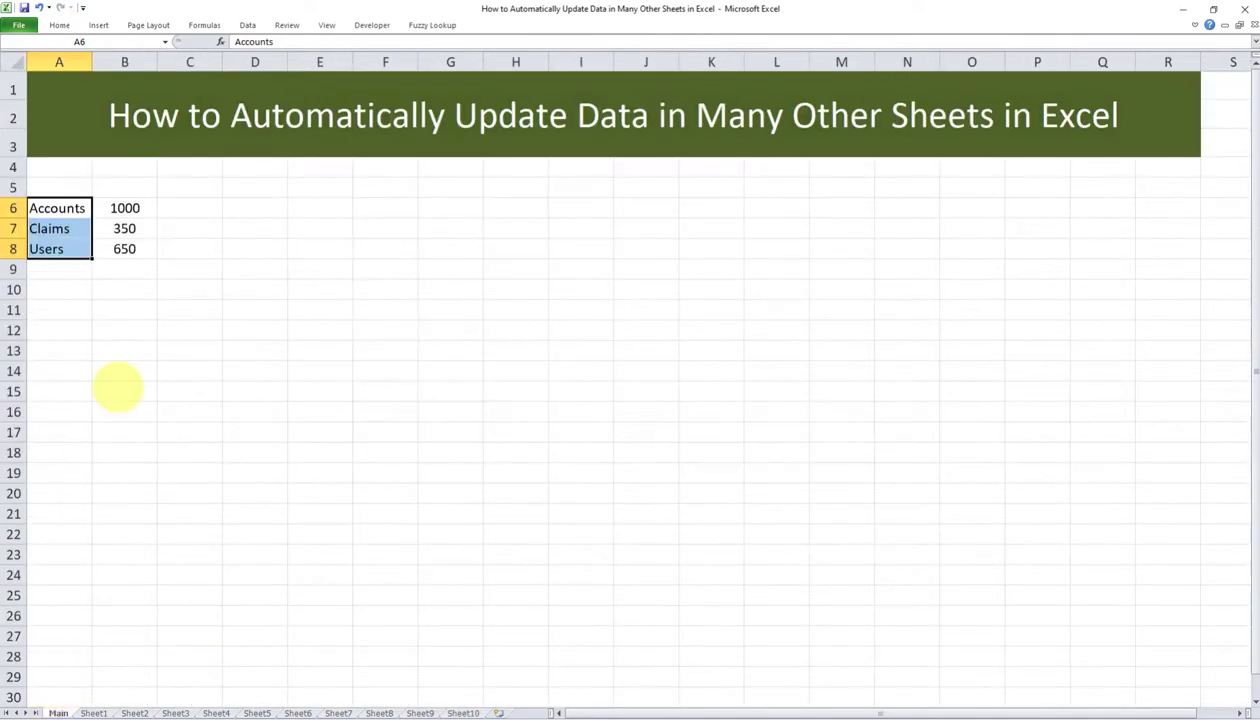
- Group the Main sheet with Sheet1 through Sheet10 so they can be edited together
{"action": "left_click", "coordinate": [124, 330]}
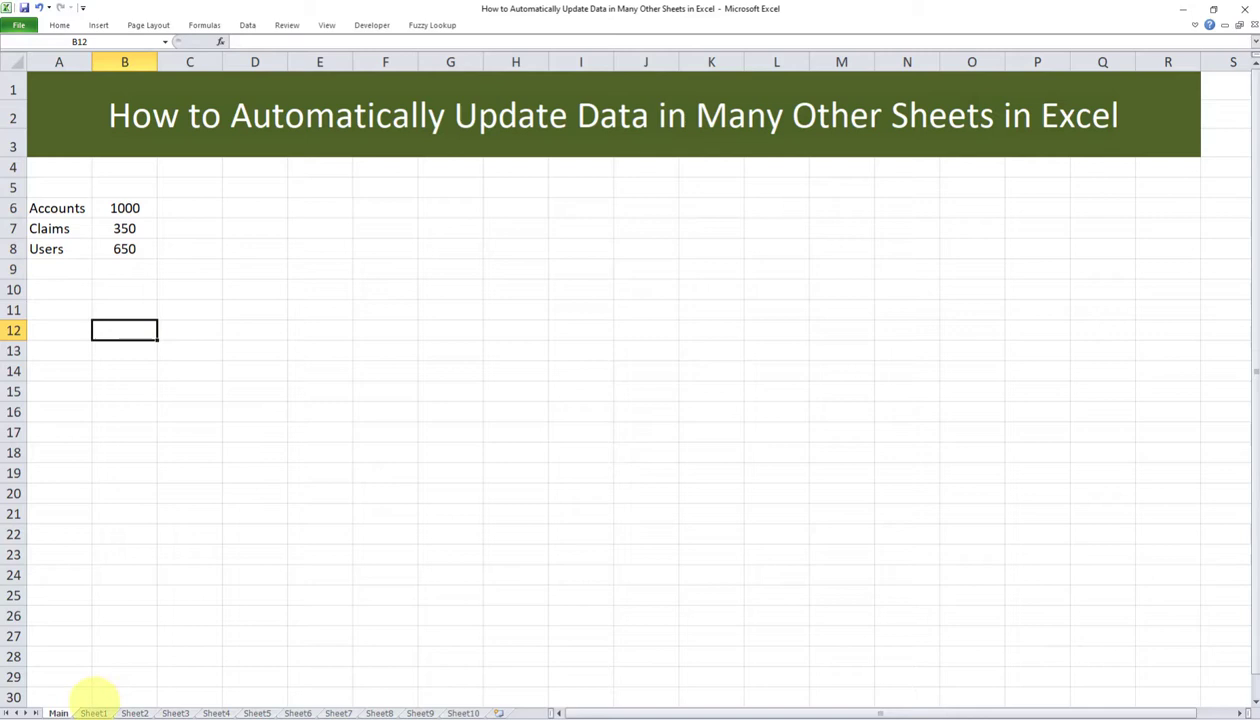
{"action": "key", "text": "ctrl"}
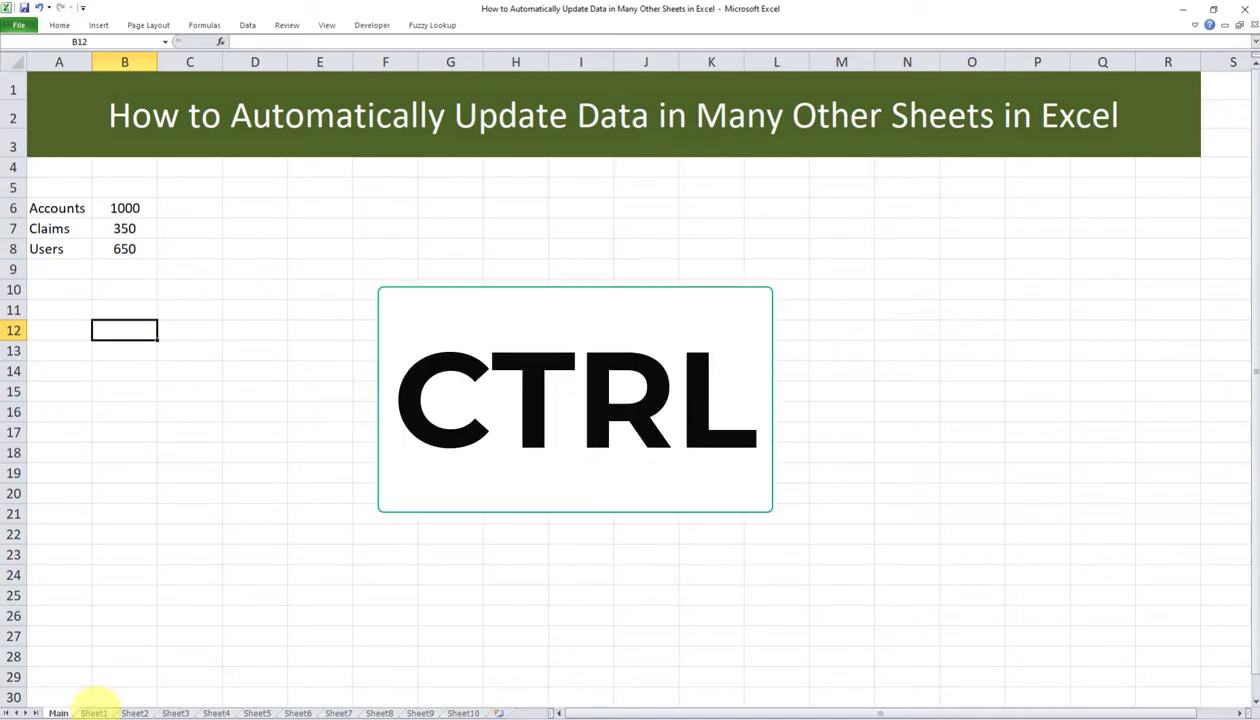
{"action": "left_click", "coordinate": [94, 713], "text": "ctrl"}
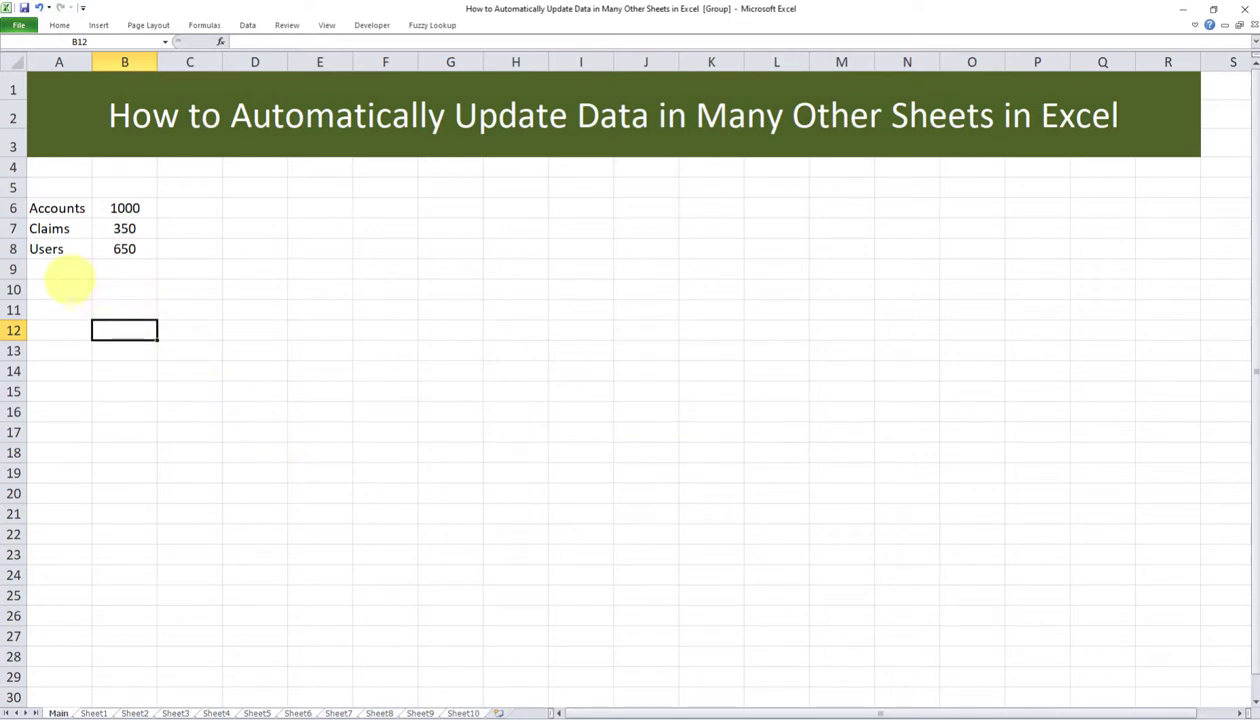
- Clear the contents of row 8, the Users row, in the grouped sheets
{"action": "left_click_drag", "start_coordinate": [70, 284], "coordinate": [124, 248]}
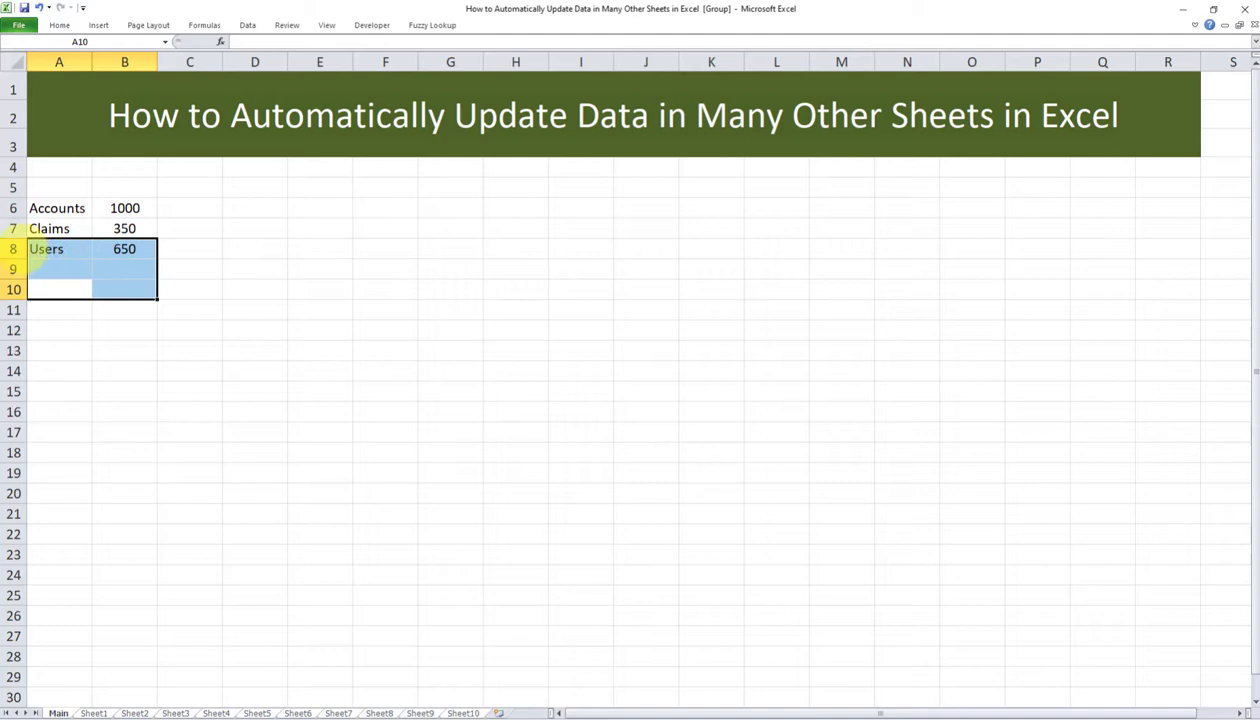
{"action": "left_click", "coordinate": [13, 249]}
{"action": "right_click", "coordinate": [17, 249]}
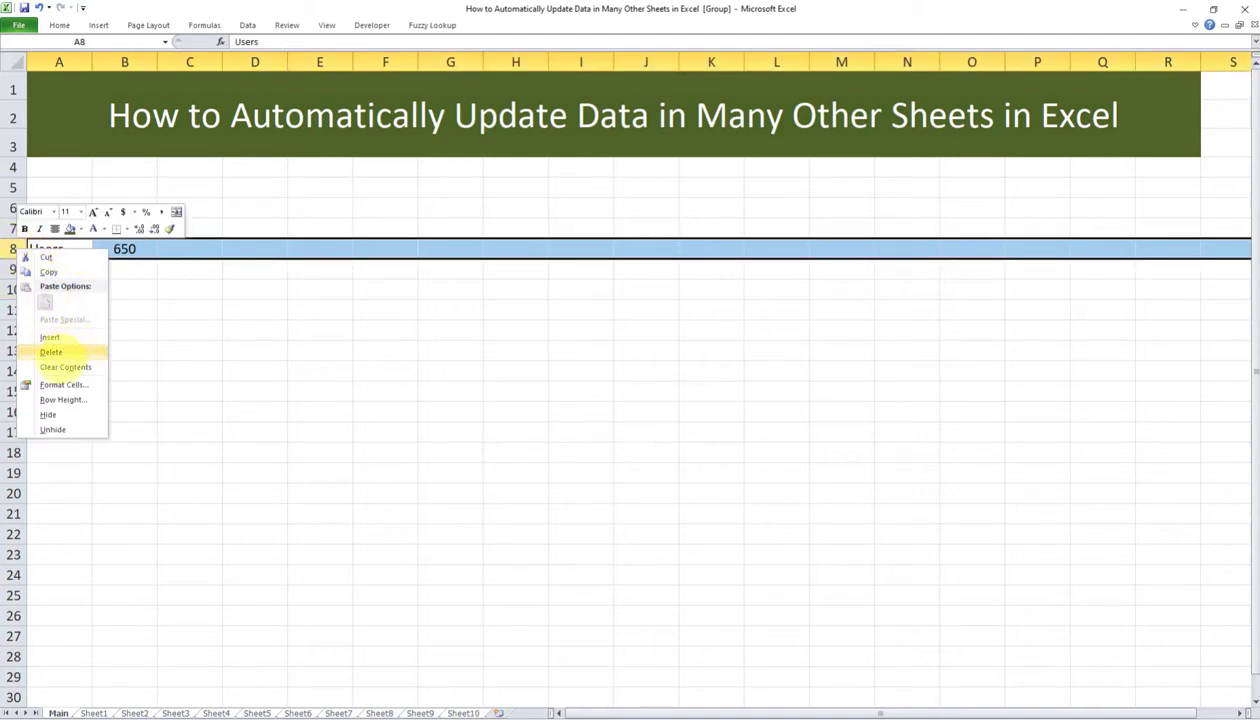
{"action": "left_click", "coordinate": [65, 367]}
{"action": "left_click", "coordinate": [185, 330]}
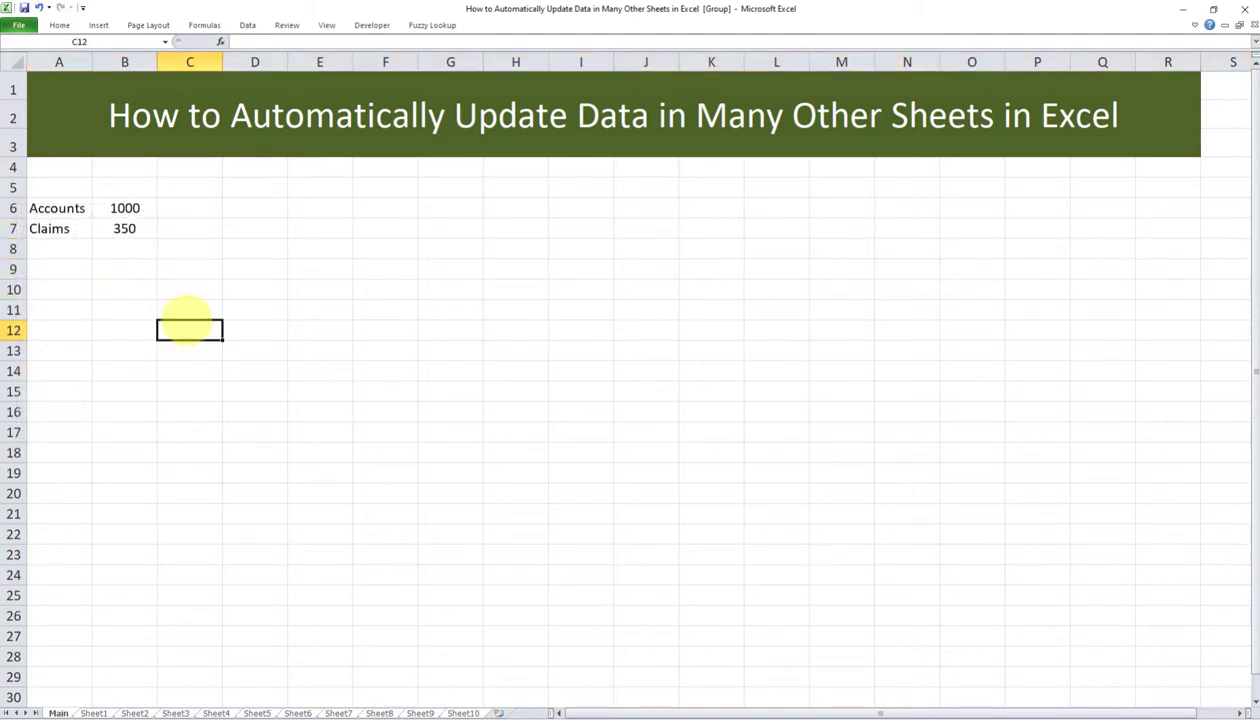
- Check rows 6 to 8 across Sheet1 to Sheet10 for the cleared Users entry and return to the Main sheet
{"action": "left_click", "coordinate": [93, 712]}
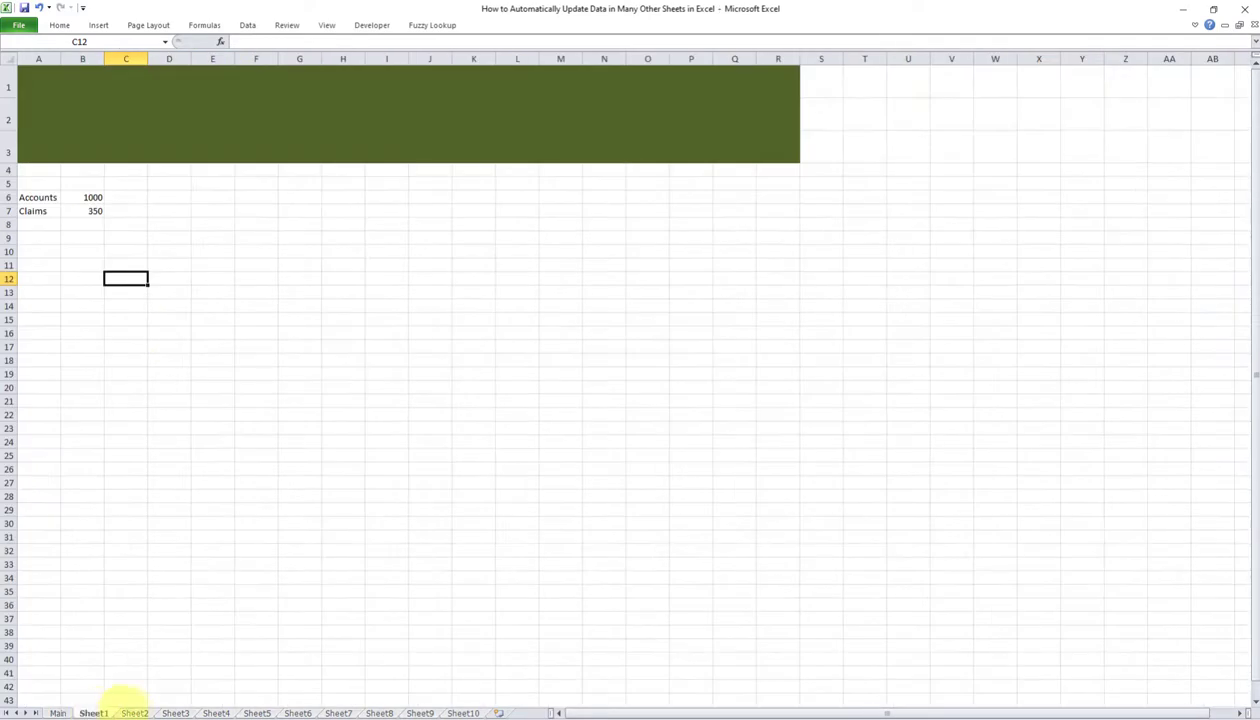
{"action": "left_click", "coordinate": [134, 712]}
{"action": "left_click", "coordinate": [175, 712]}
{"action": "left_click", "coordinate": [216, 712]}
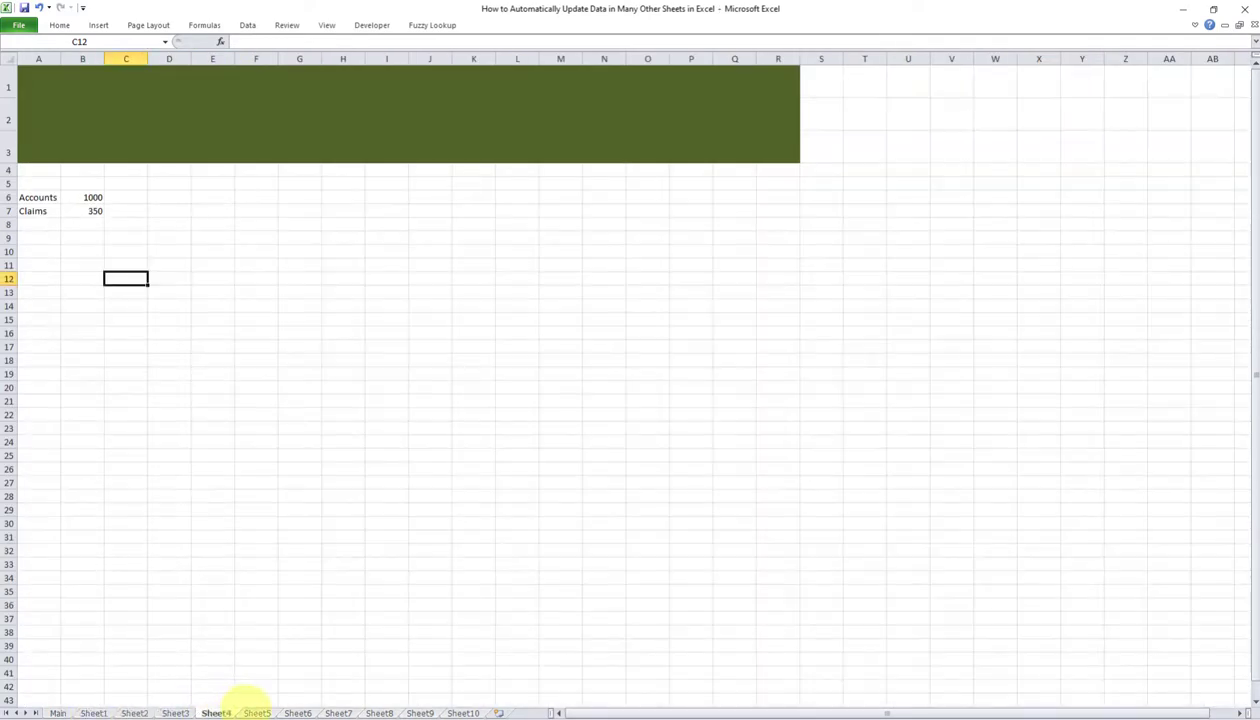
{"action": "left_click", "coordinate": [338, 712]}
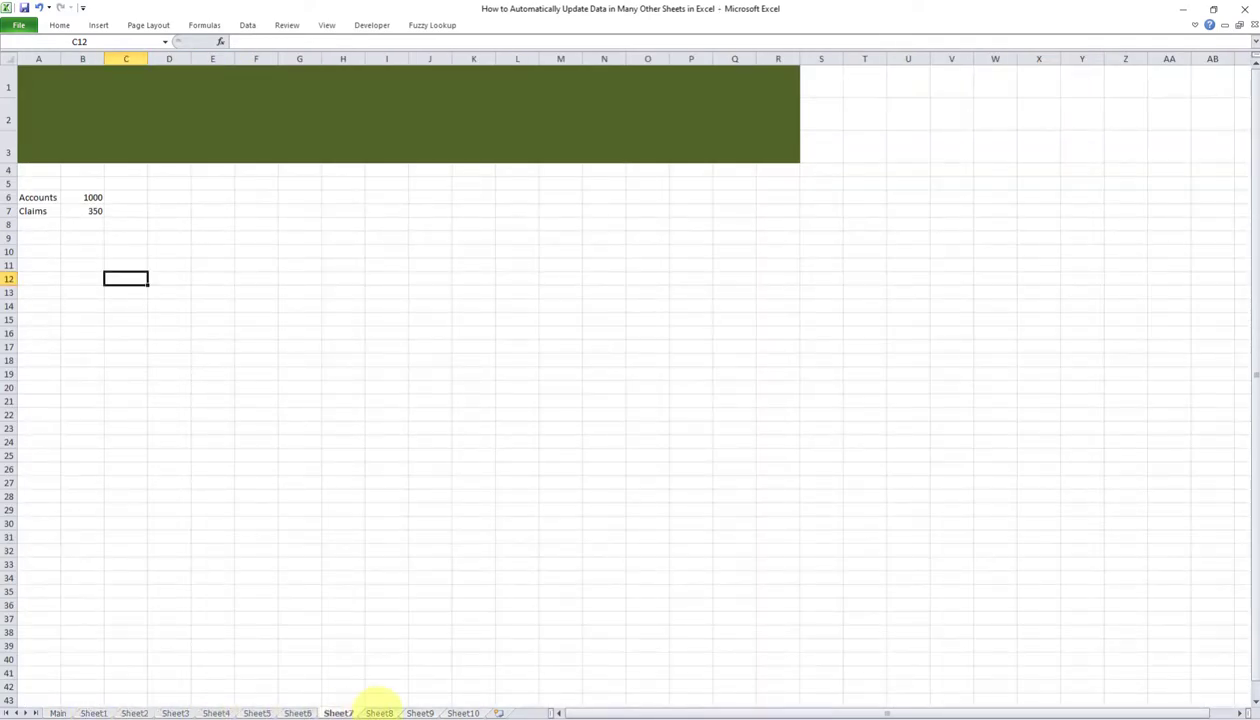
{"action": "left_click", "coordinate": [420, 710]}
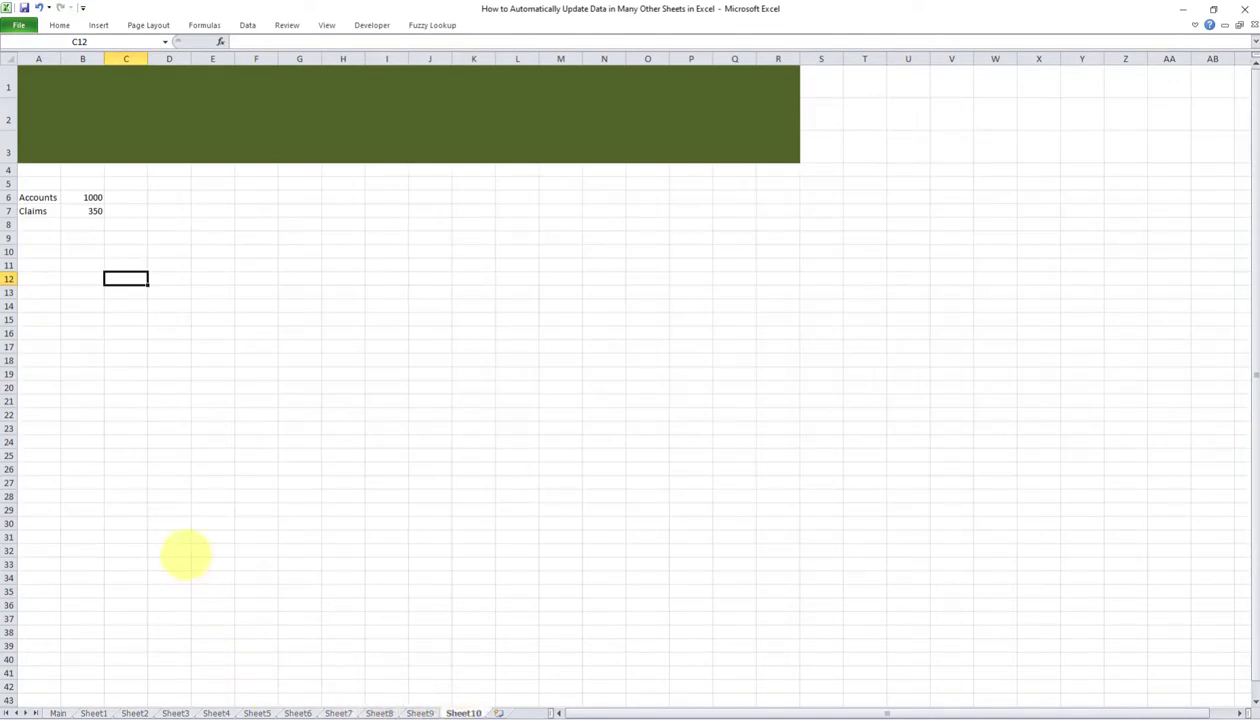
{"action": "left_click", "coordinate": [58, 712]}
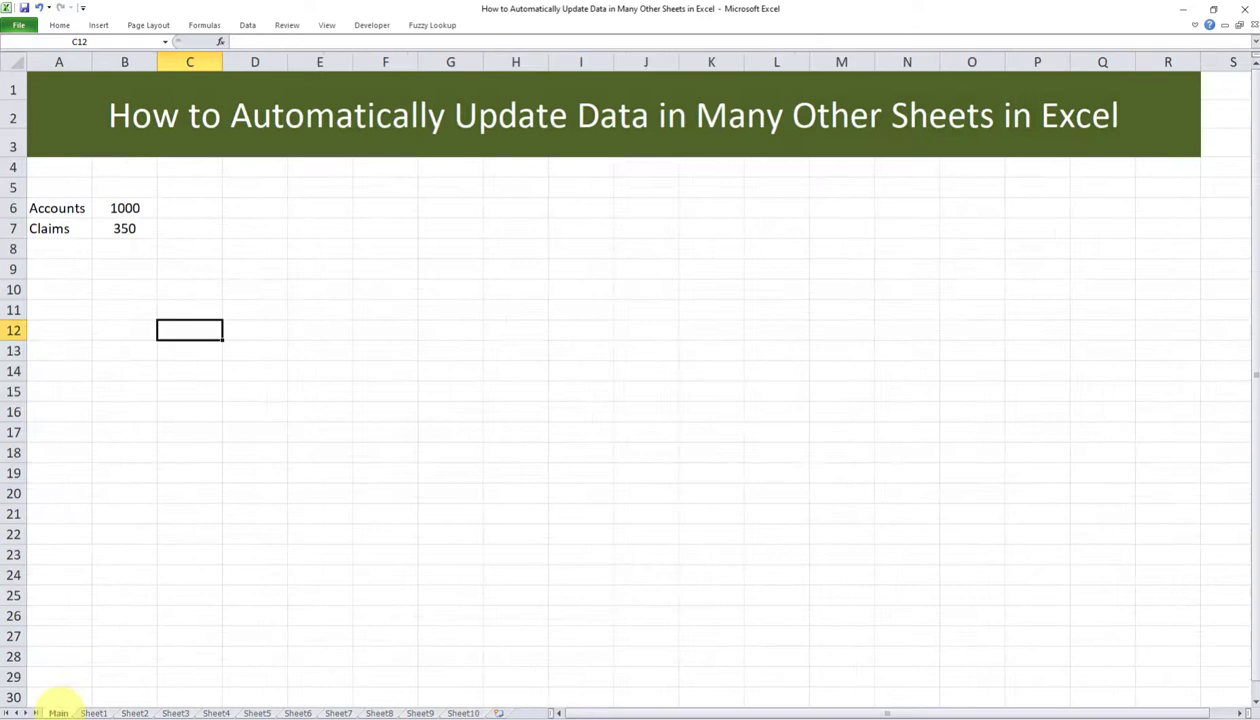